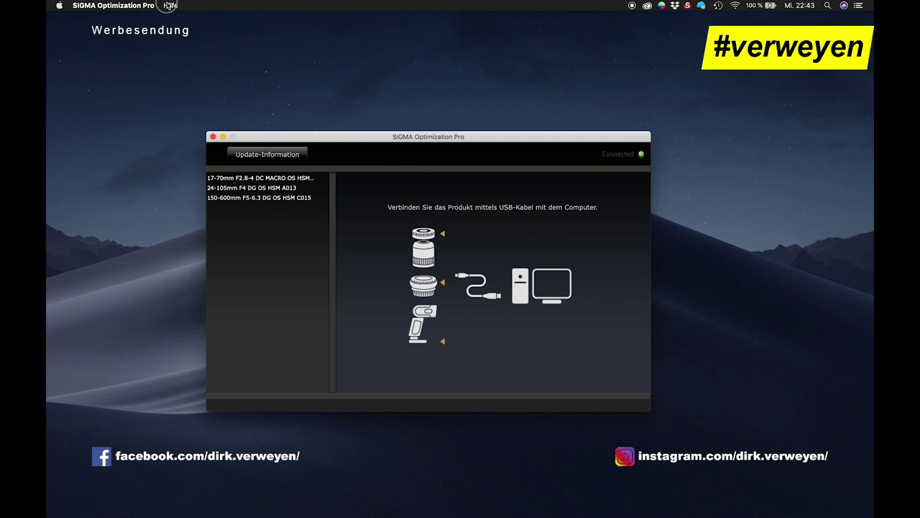
Check in the USB-DOCK information whether newer firmware is available for the dock, and close the dialogs.
mouse_move(143, 6)
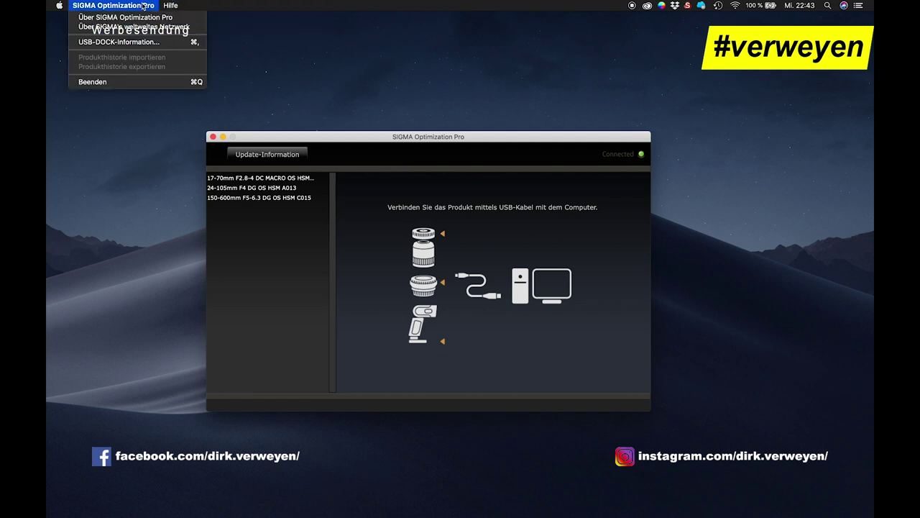
click(148, 43)
drag(420, 101, 383, 99)
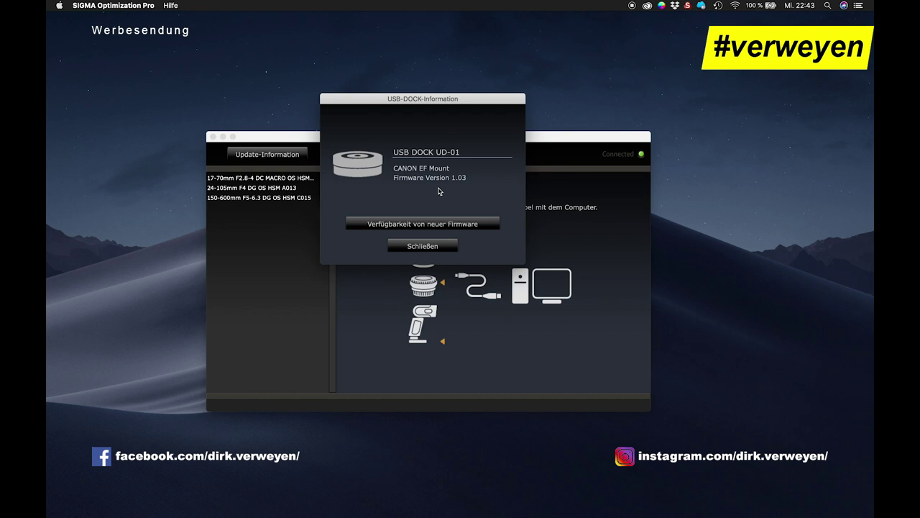
click(442, 226)
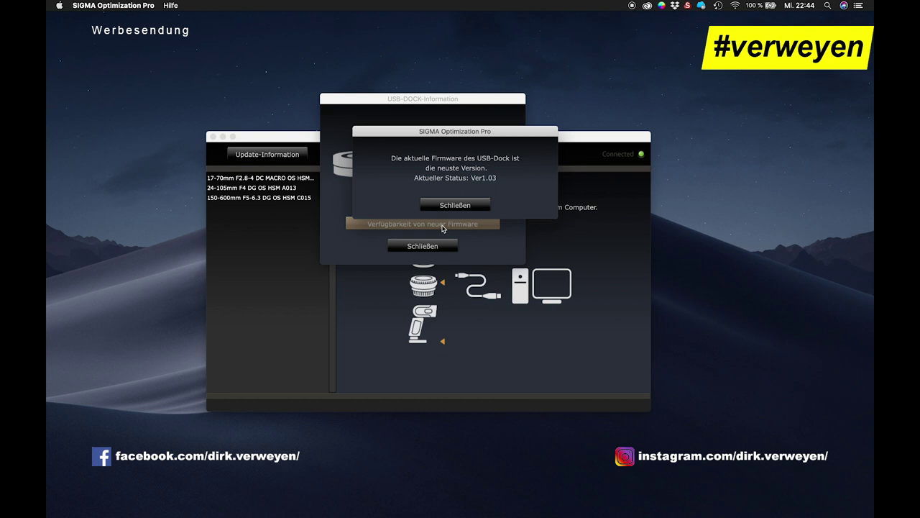
click(479, 207)
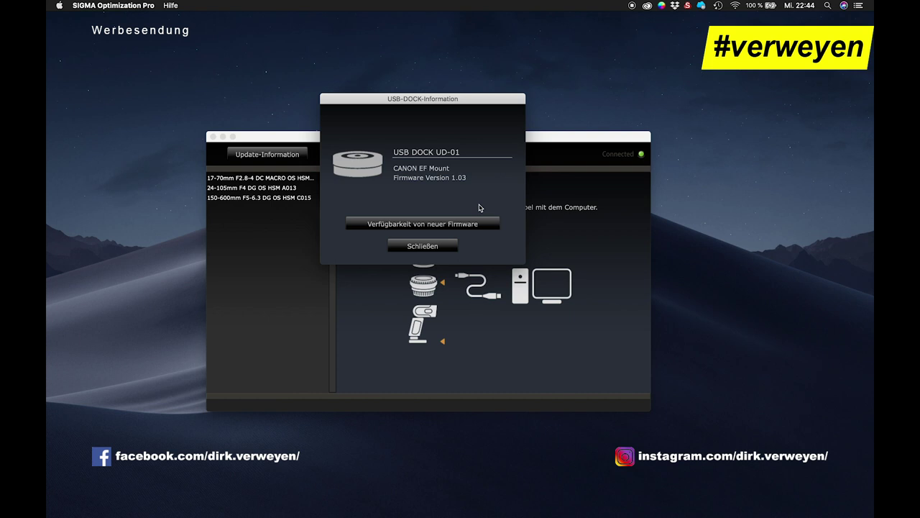
click(443, 248)
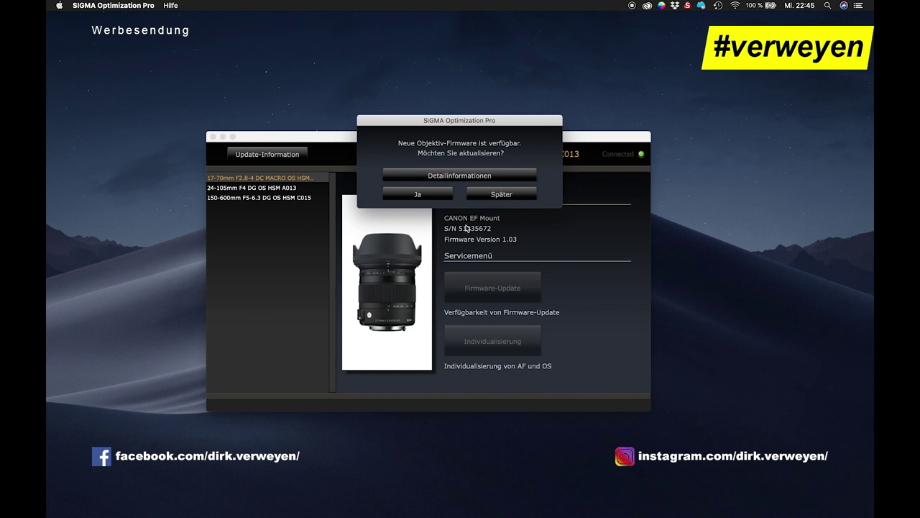
Read the detailed release notes for the 17-70mm lens's new firmware, and quit the browser that shows them.
drag(431, 122, 419, 133)
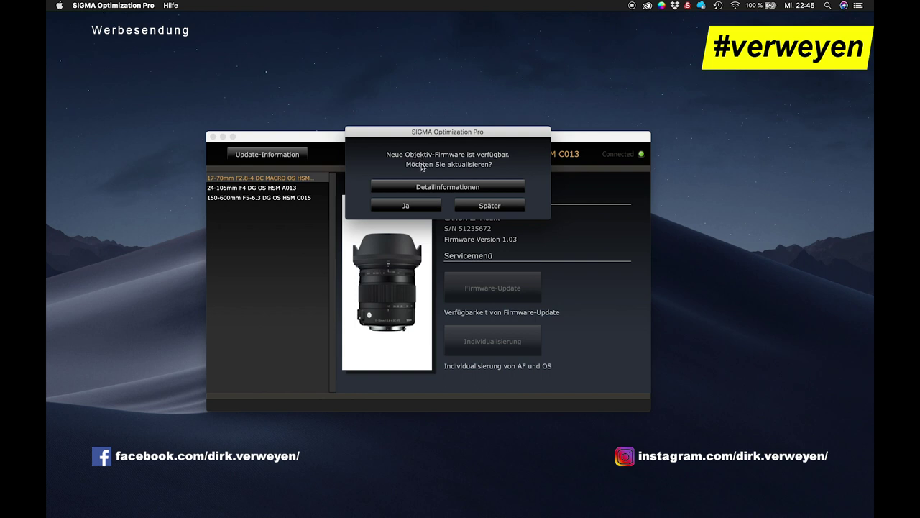
click(434, 188)
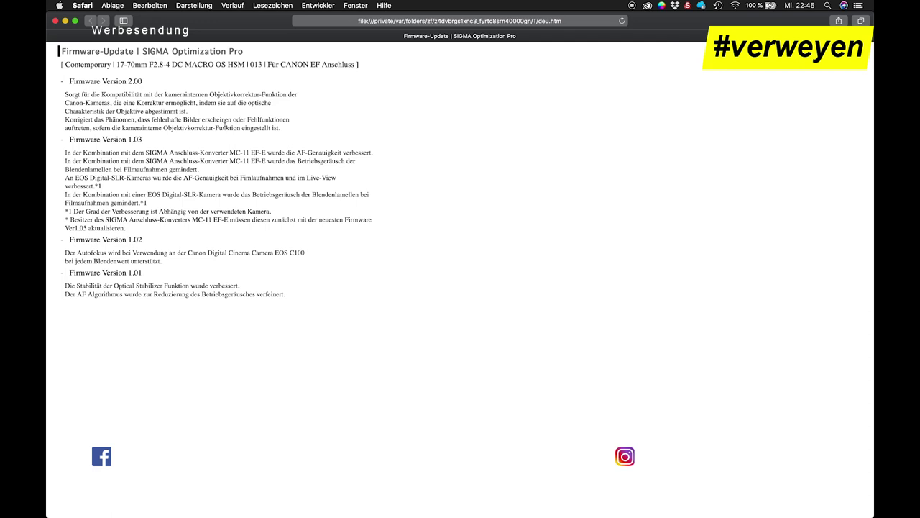
click(81, 7)
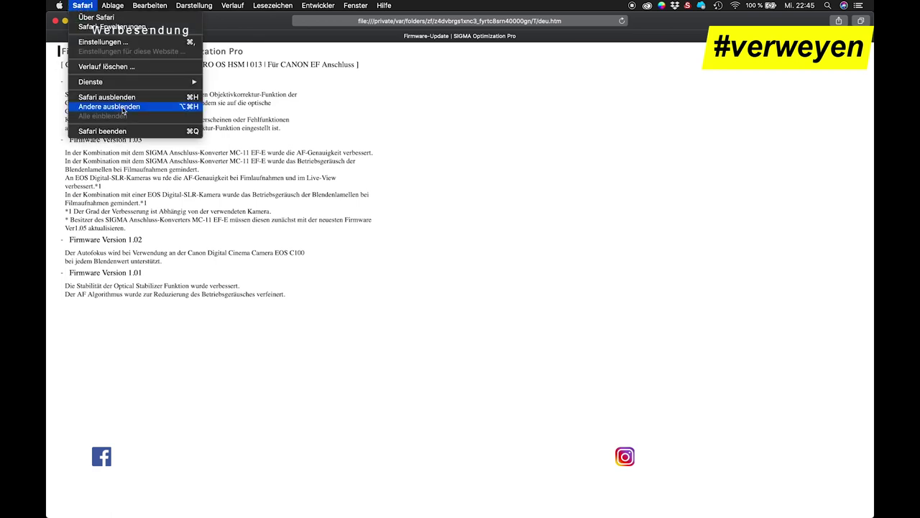
click(102, 131)
Install the new firmware on the 17-70mm lens, accepting the precautions and closing the completion notice.
click(432, 206)
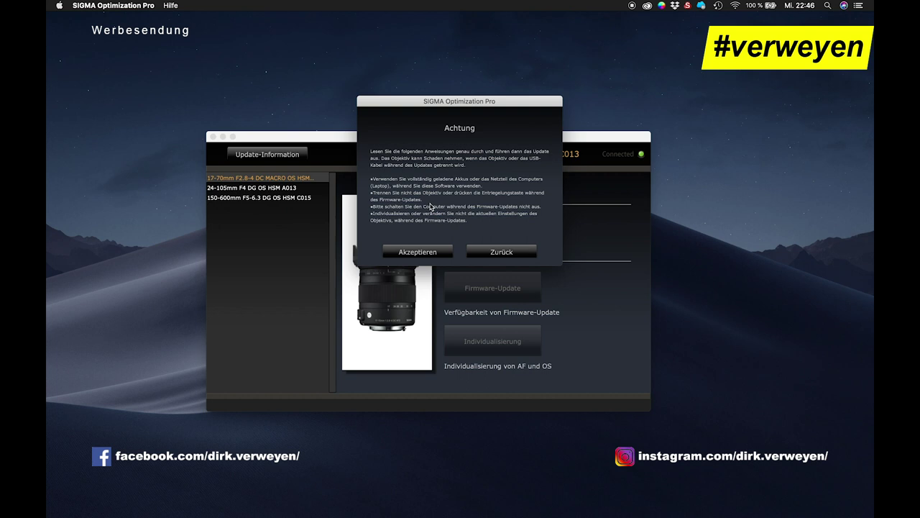
click(419, 255)
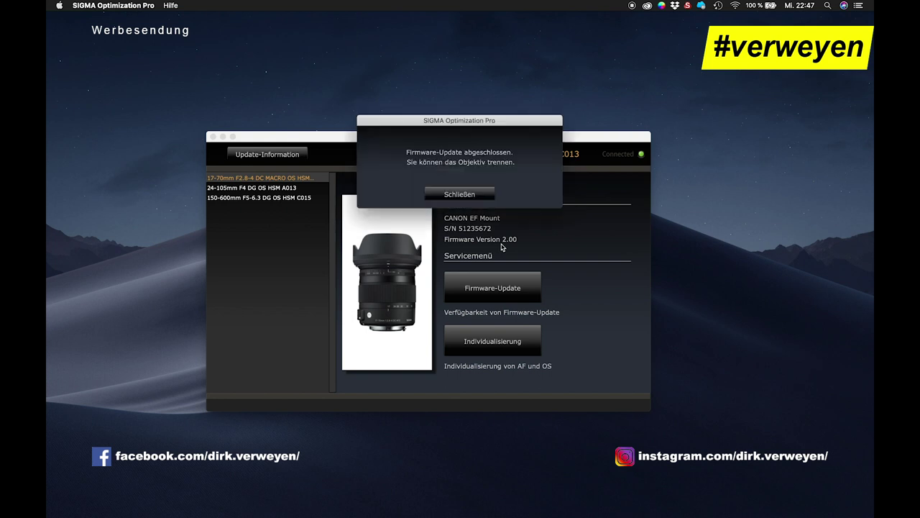
click(468, 197)
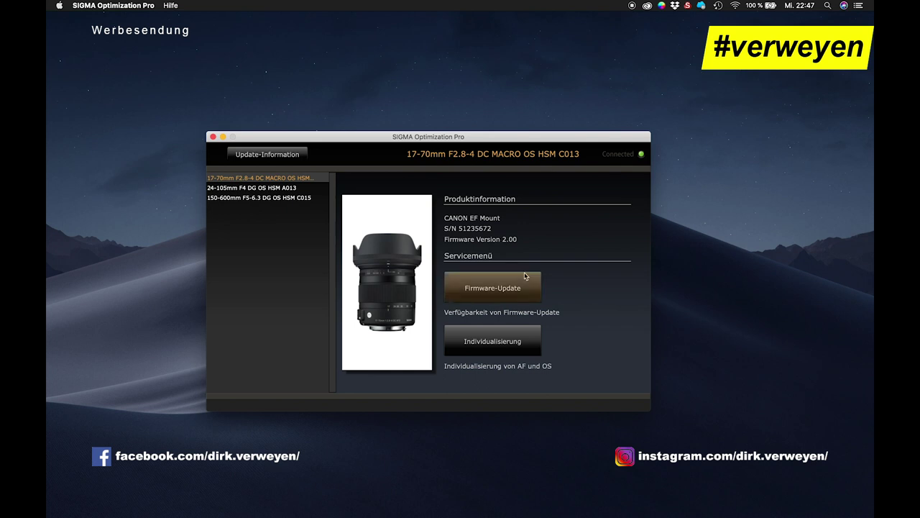
Open the focus adjustment (Fokus-Einstellung) in the 17-70mm lens's customization options.
click(498, 337)
click(418, 239)
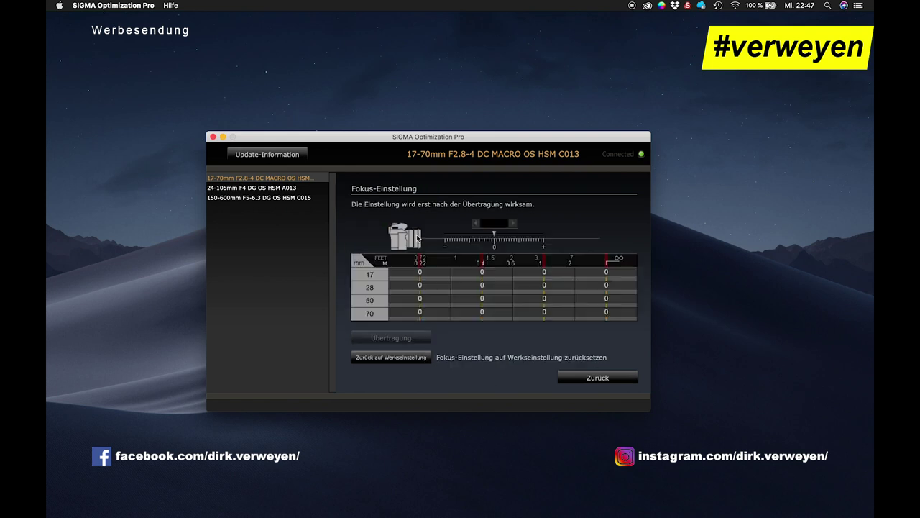
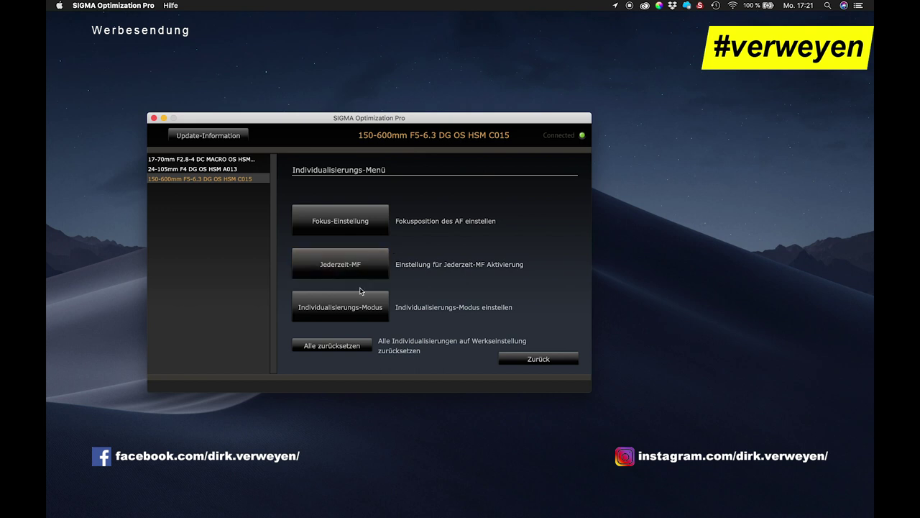
Open customization mode C1 of the 150-600mm lens and review its AF speed options.
click(352, 309)
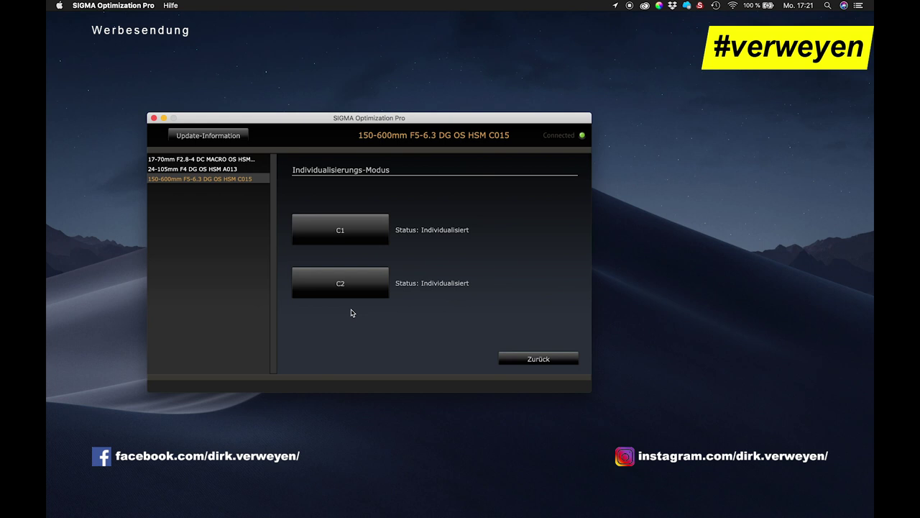
click(371, 237)
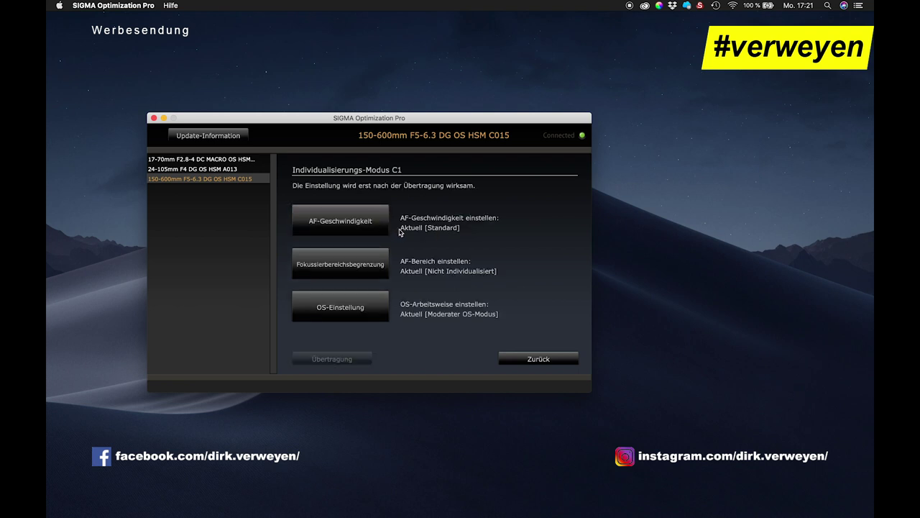
click(381, 225)
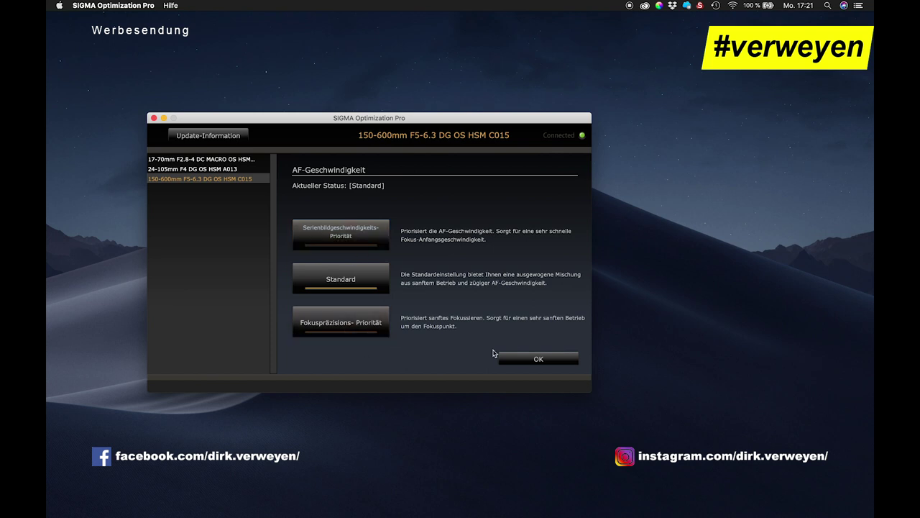
click(536, 359)
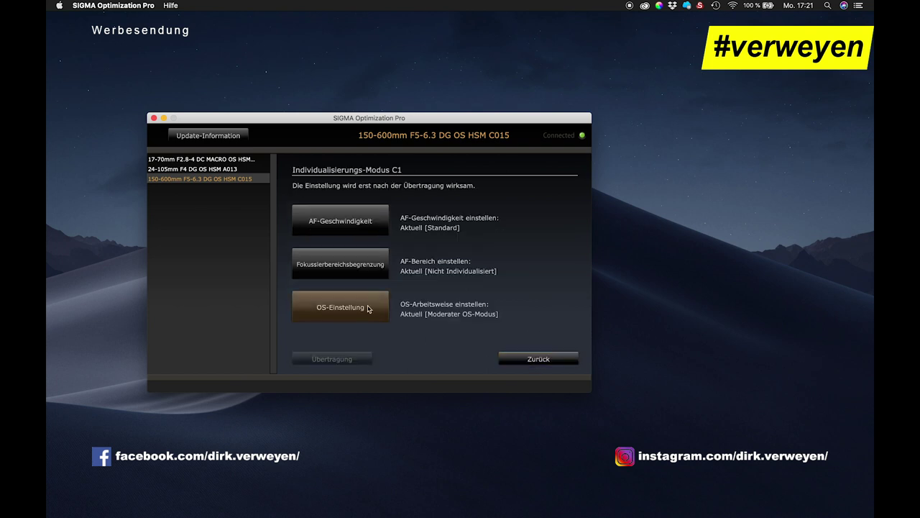
Examine the focus range limiter settings of customization mode C1 and return to the mode's overview.
click(371, 268)
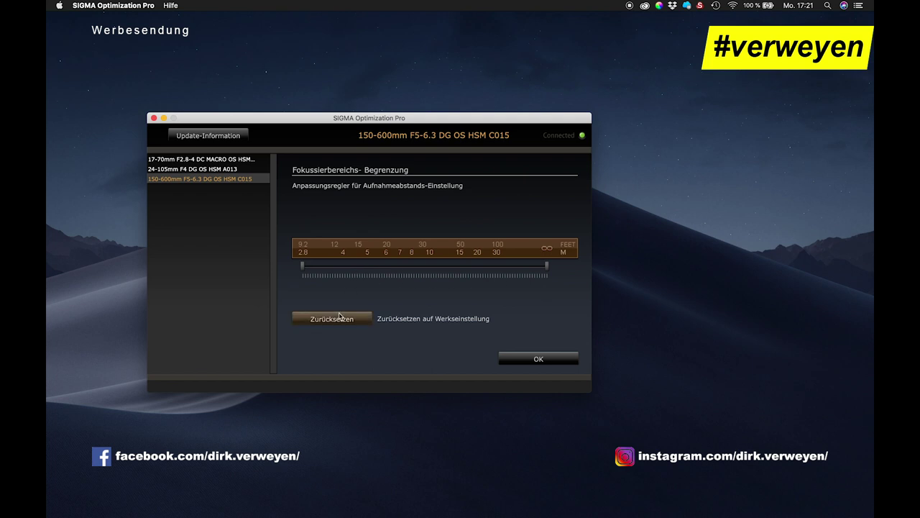
mouse_move(302, 265)
mouse_down()
mouse_move(366, 267)
mouse_move(302, 266)
mouse_up()
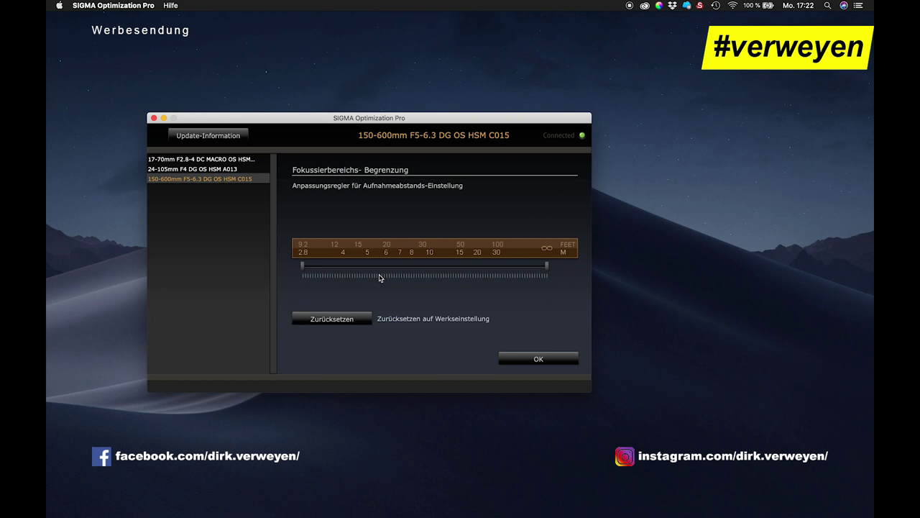
click(538, 357)
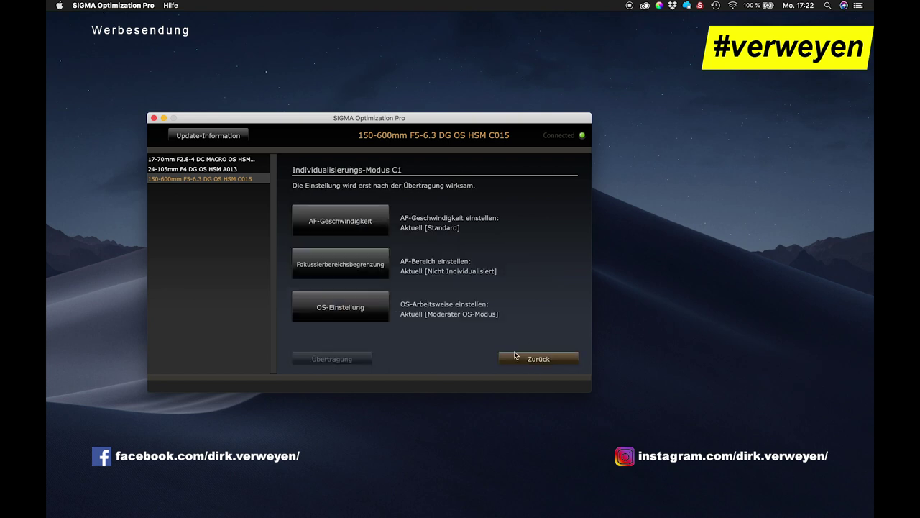
Set the OS mode of C1 to Standard, transfer the customization to the lens, and return to the customization overview.
click(370, 309)
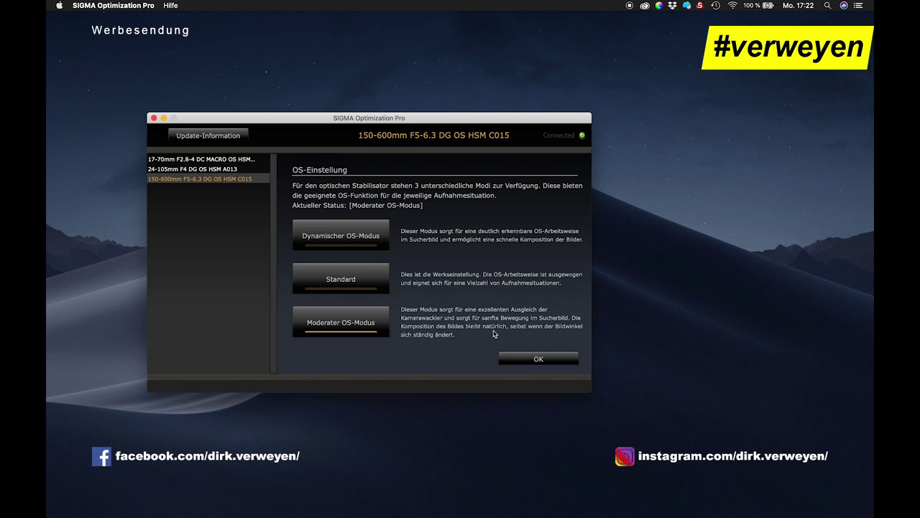
click(360, 279)
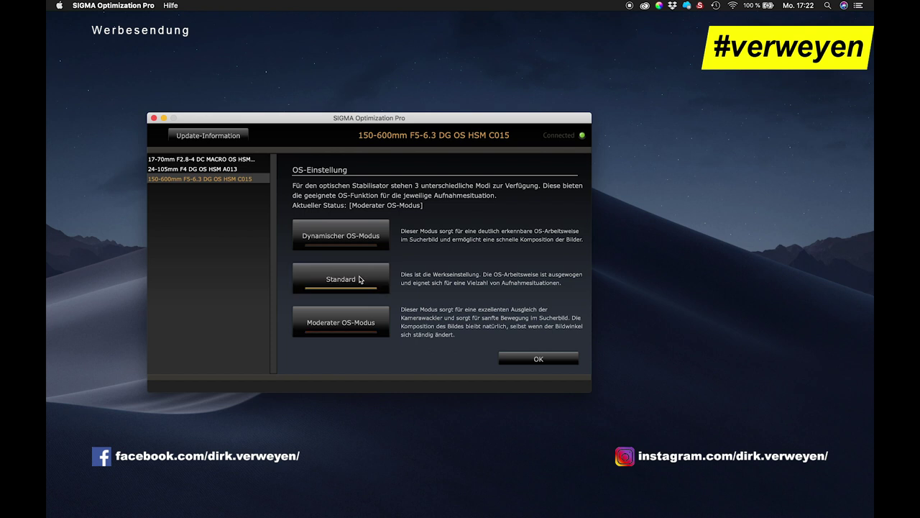
click(566, 363)
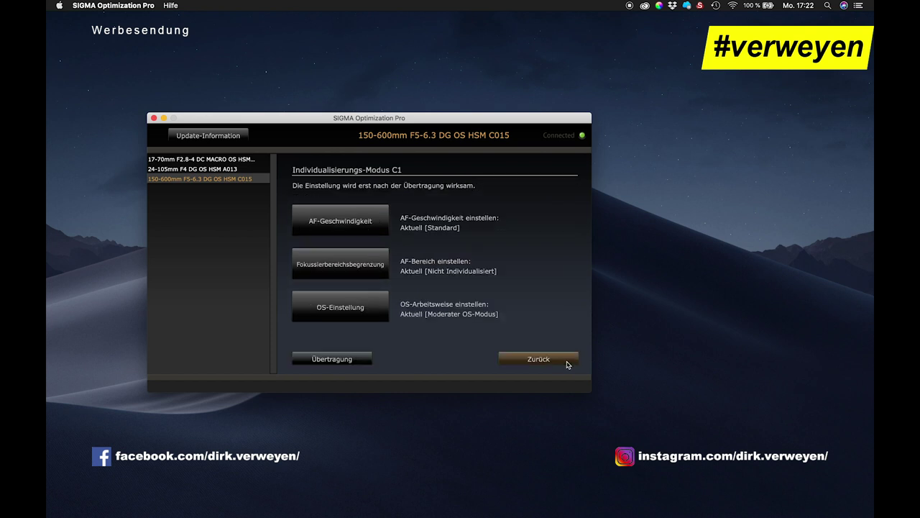
click(345, 363)
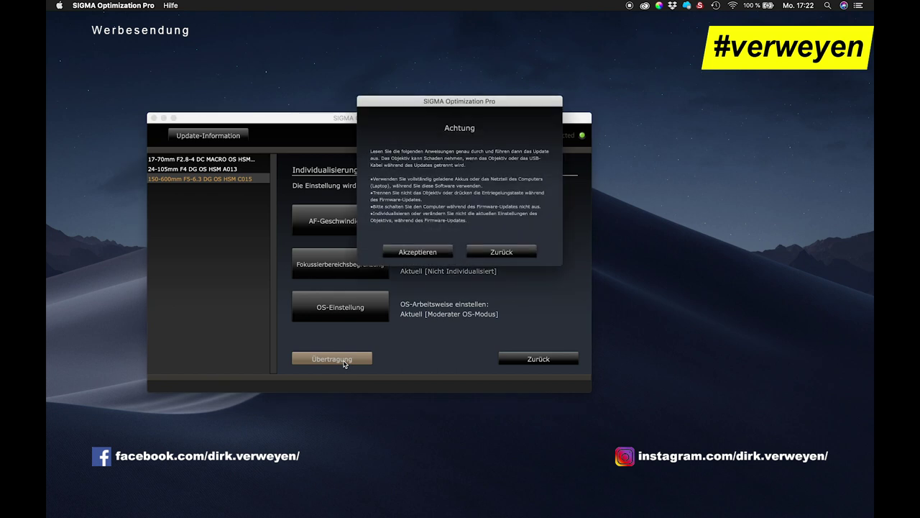
click(443, 258)
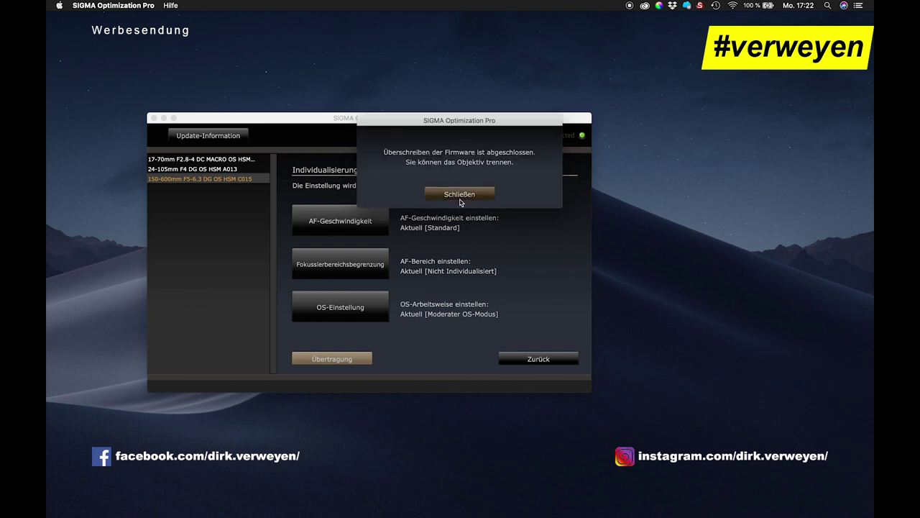
click(460, 201)
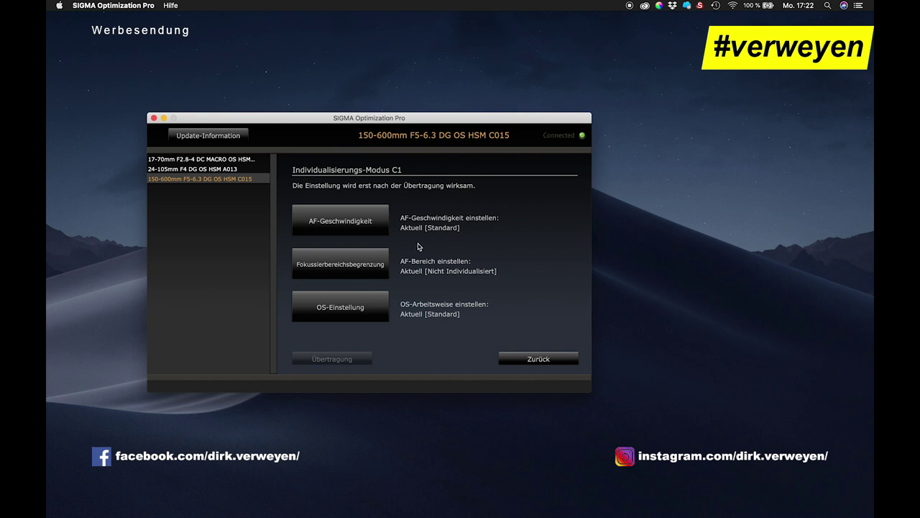
click(503, 357)
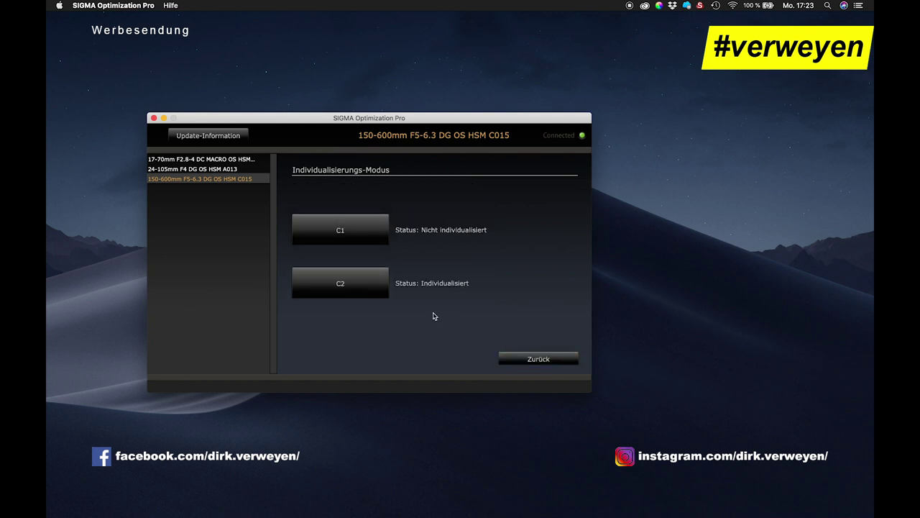
click(522, 356)
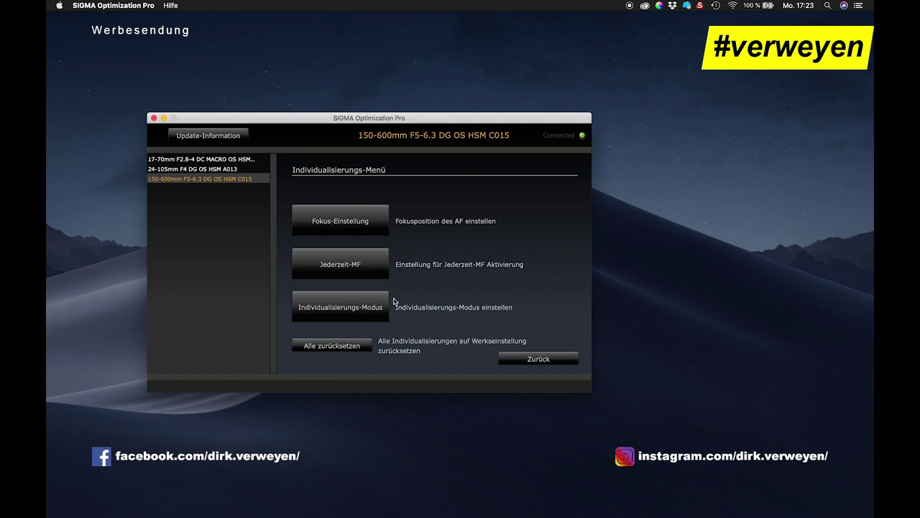
Reset the 150-600mm lens's full-time manual focus (Jederzeit-MF) to its default setting.
click(352, 268)
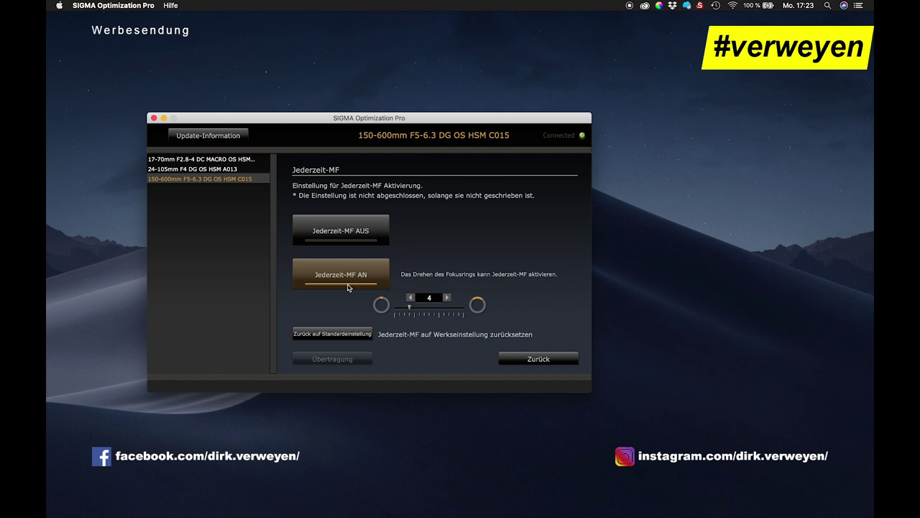
click(336, 341)
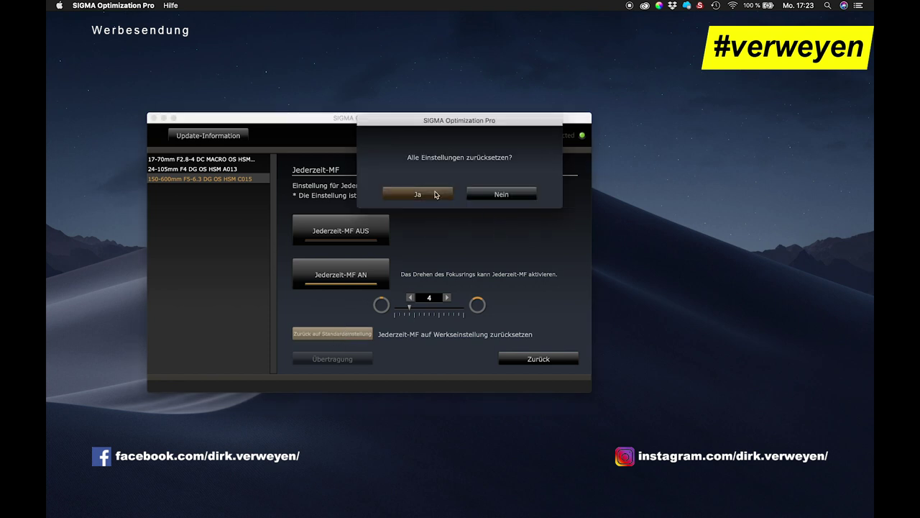
click(435, 195)
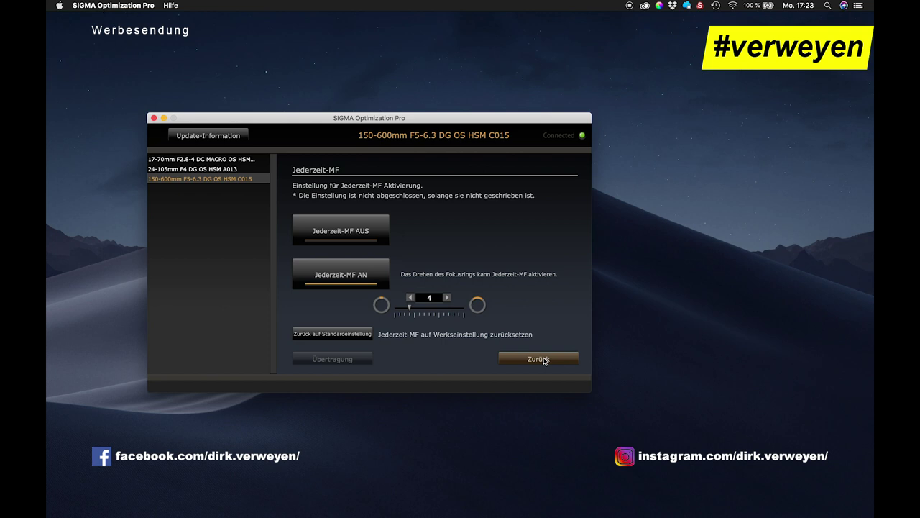
click(514, 356)
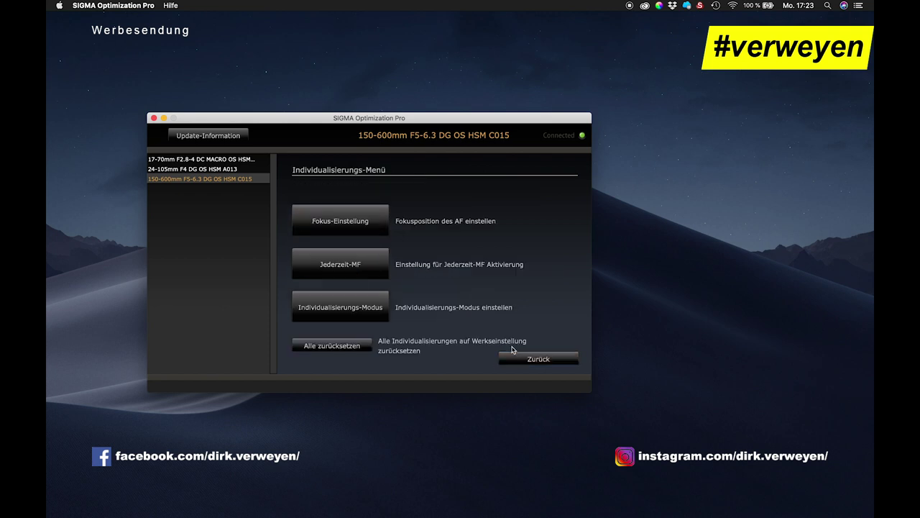
Review the C1/C2 customization status and the focus adjustment table of the 150-600mm lens.
click(374, 310)
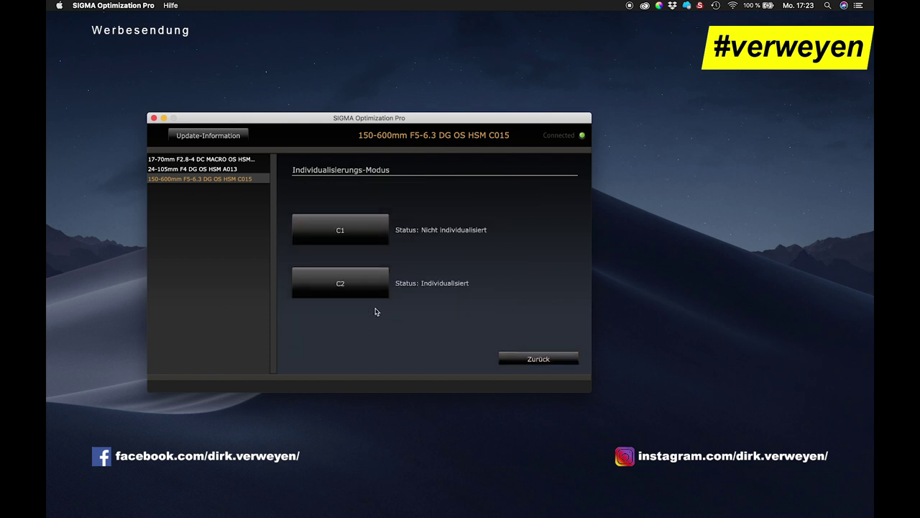
click(555, 357)
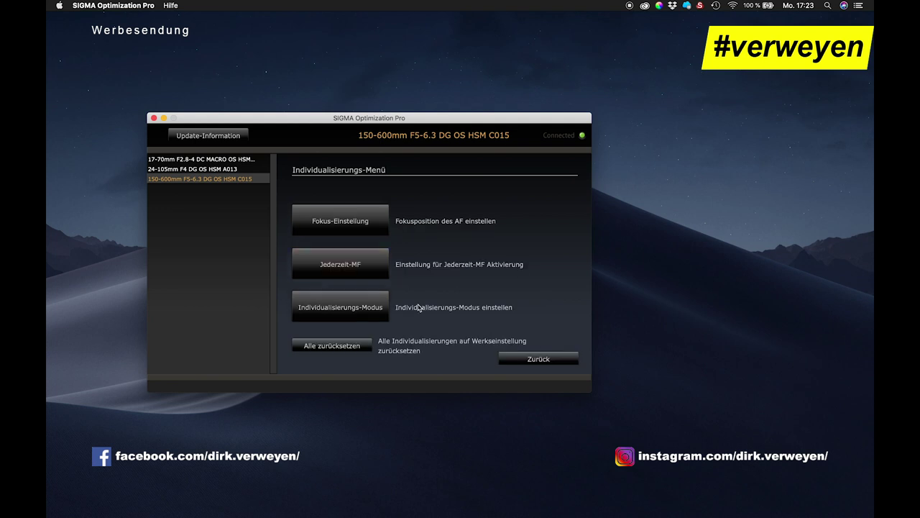
click(358, 227)
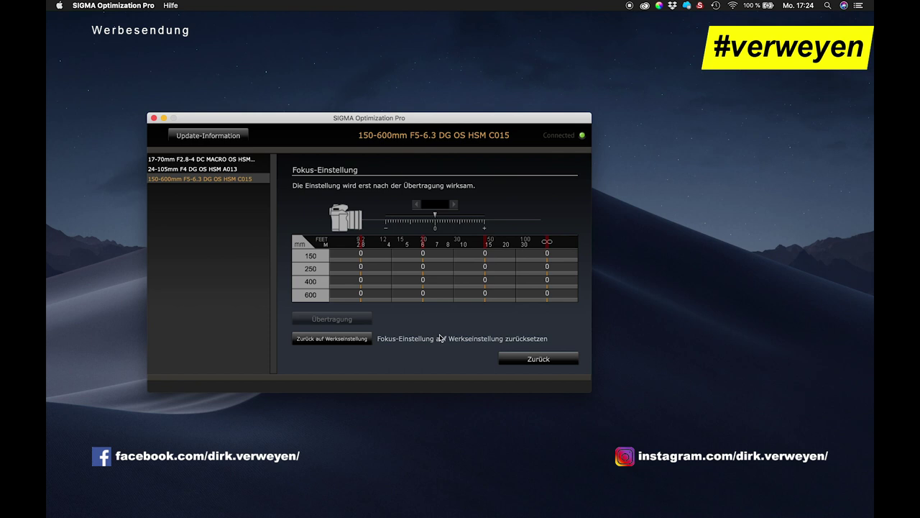
click(533, 358)
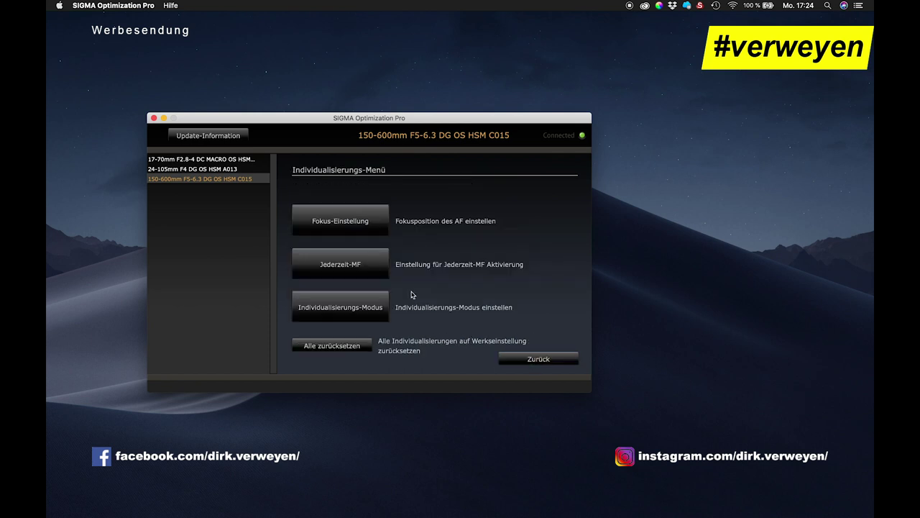